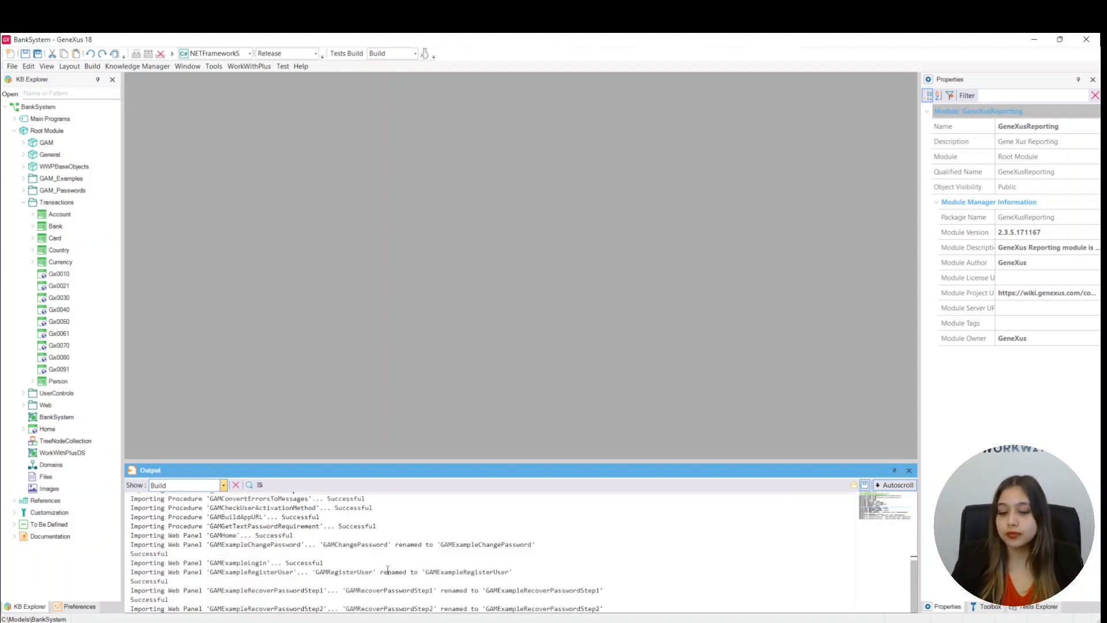
Check the Output log list confirming GeneXusReporting 2.3.5 was imported into BankSystem
{"action": "left_click", "coordinate": [223, 486]}
Build and run BankSystem with F5, approving the database reorganization in Impact Analysis
{"action": "left_click", "coordinate": [218, 502]}
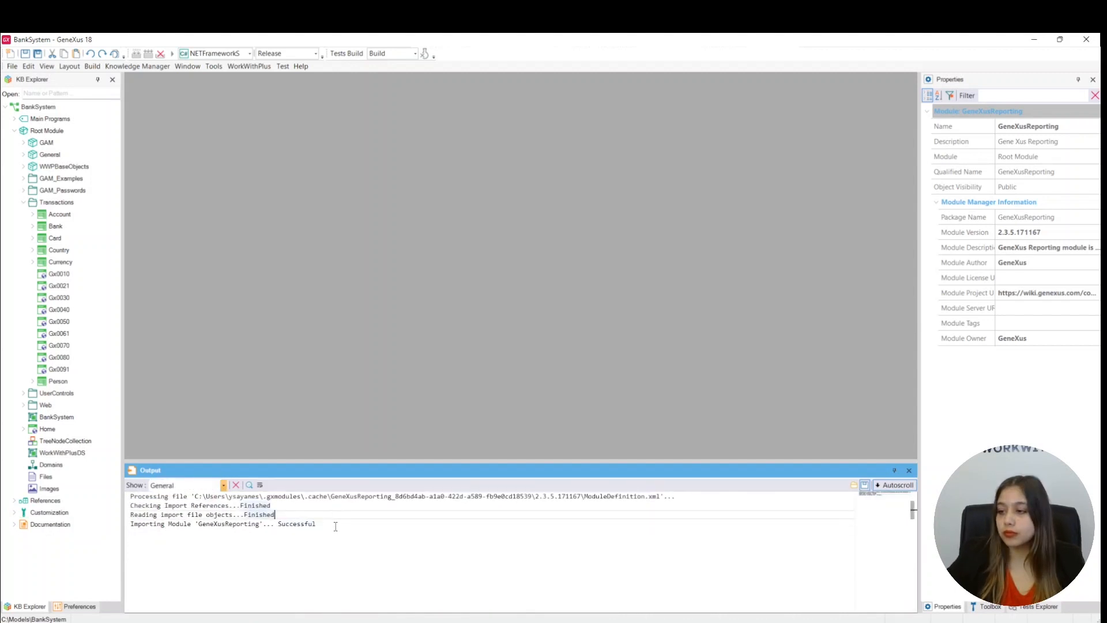
{"action": "left_click", "coordinate": [317, 547]}
{"action": "key", "text": "F5"}
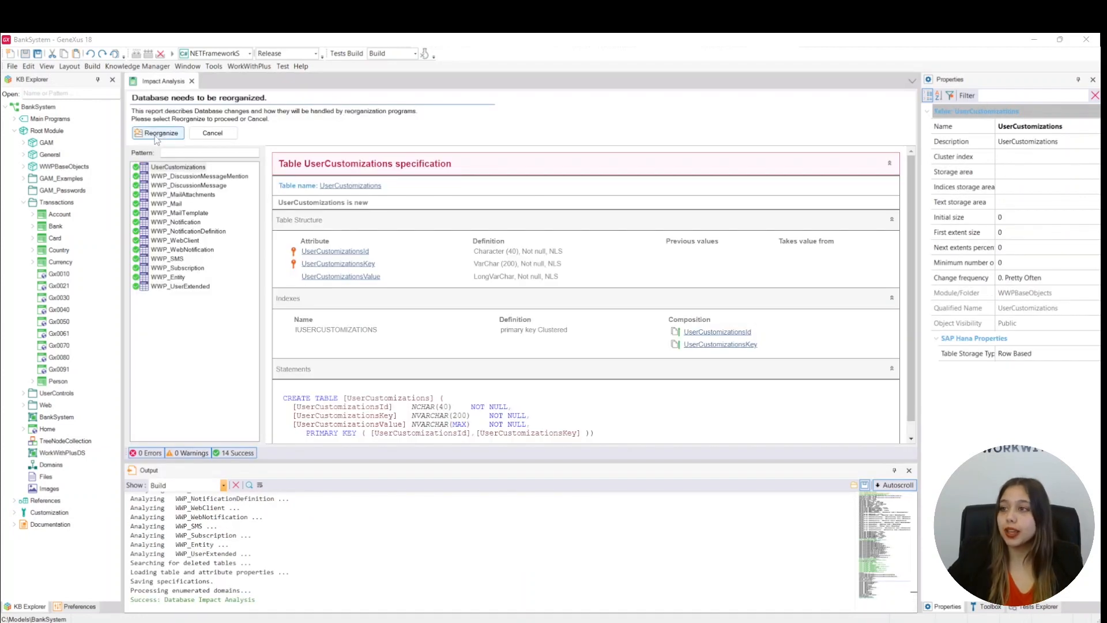
{"action": "left_click", "coordinate": [155, 136]}
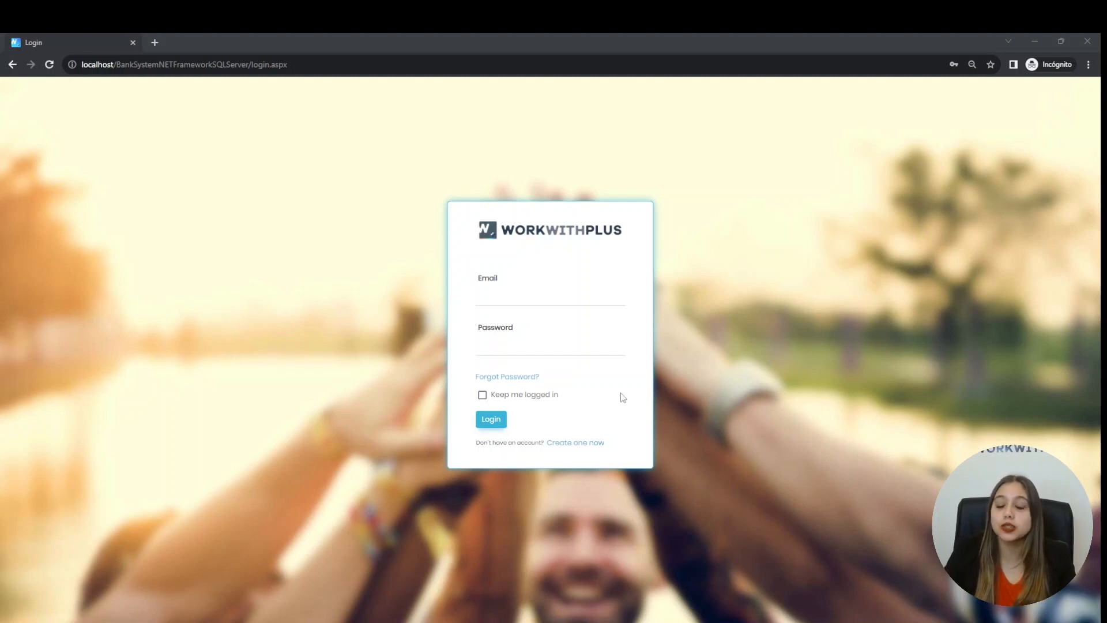
Log in with the admin user name and the account password
{"action": "left_click", "coordinate": [547, 290]}
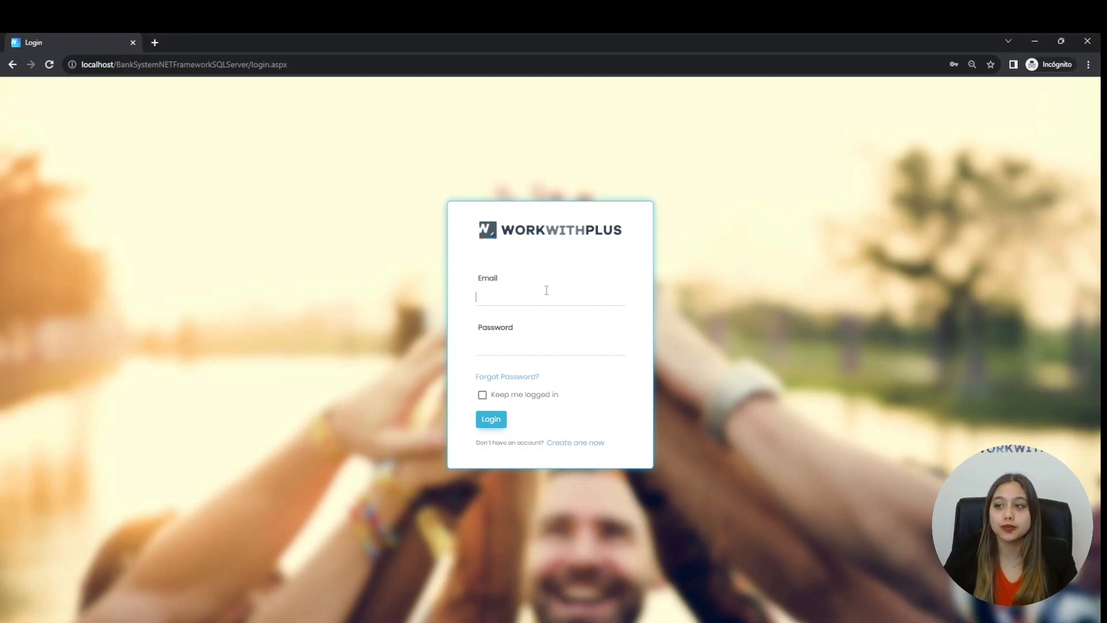
{"action": "type", "text": "adm"}
{"action": "key", "text": "BackSpace"}
{"action": "key", "text": "BackSpace"}
{"action": "key", "text": "BackSpace"}
{"action": "type", "text": "admin"}
{"action": "key", "text": "Tab"}
{"action": "type", "text": "admin123"}
{"action": "key", "text": "Return"}
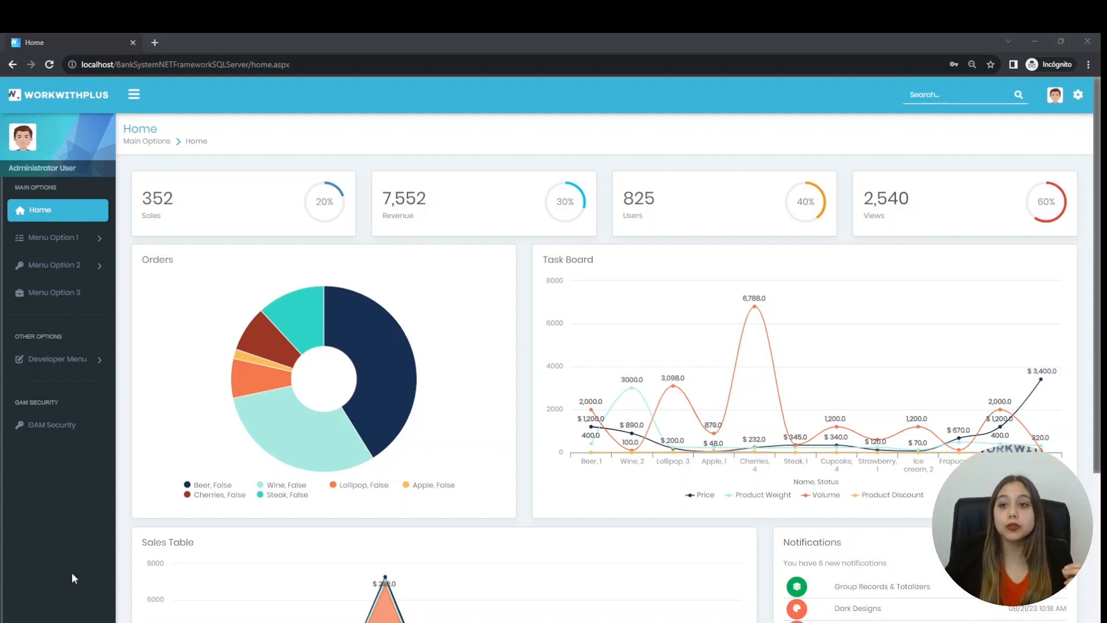
Expand the Developer Menu and open the Person list
{"action": "left_click", "coordinate": [82, 369]}
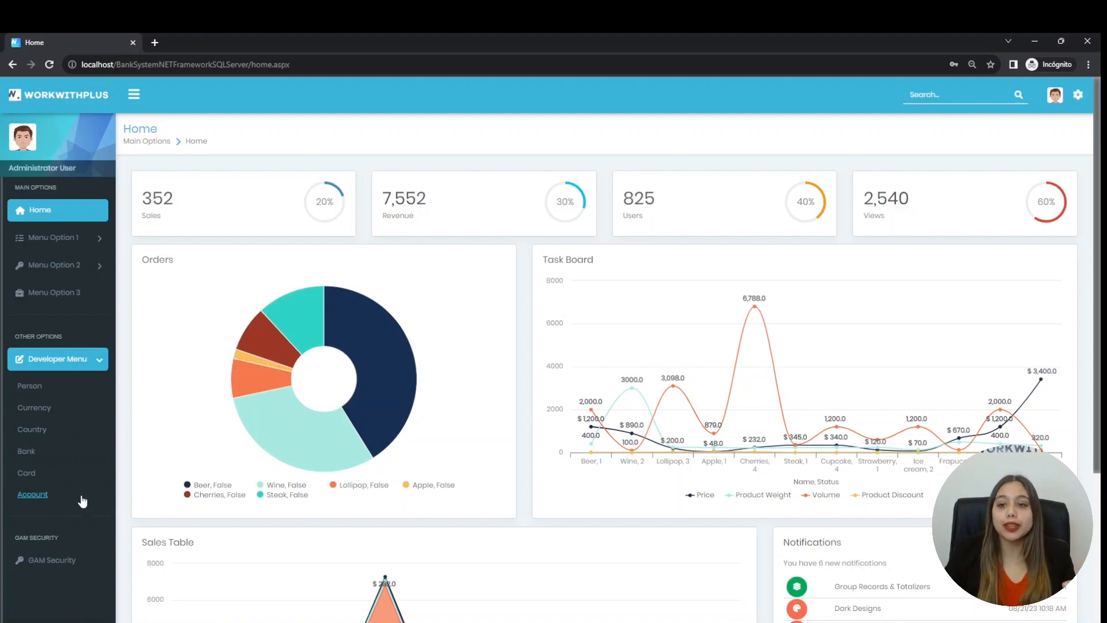
{"action": "left_click", "coordinate": [32, 388]}
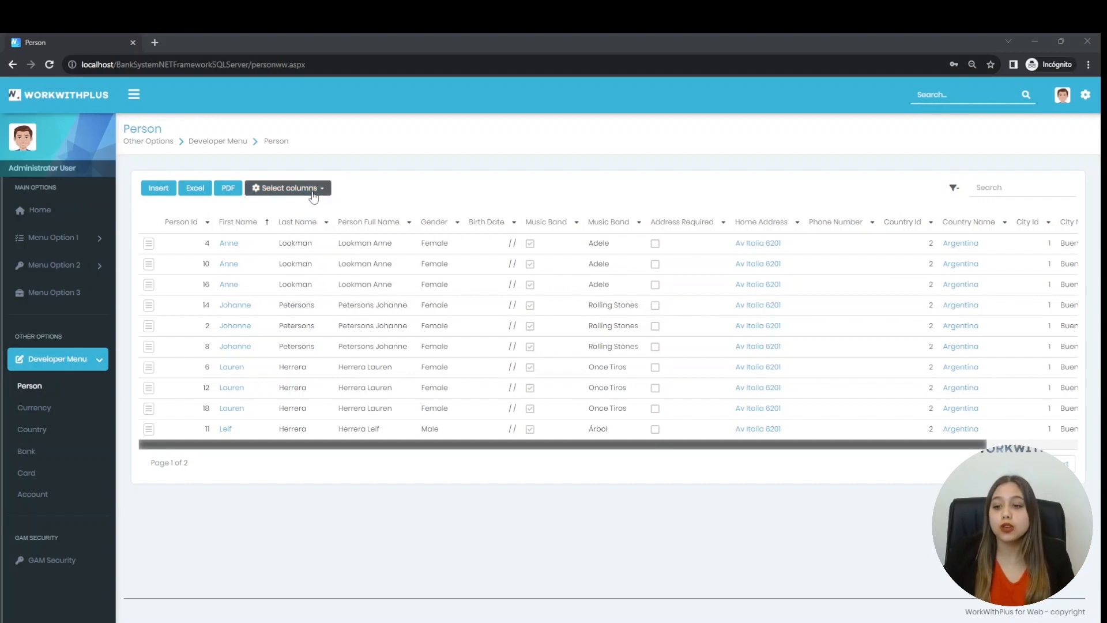
Review the Select columns list and apply the unchanged column selection
{"action": "left_click", "coordinate": [313, 195]}
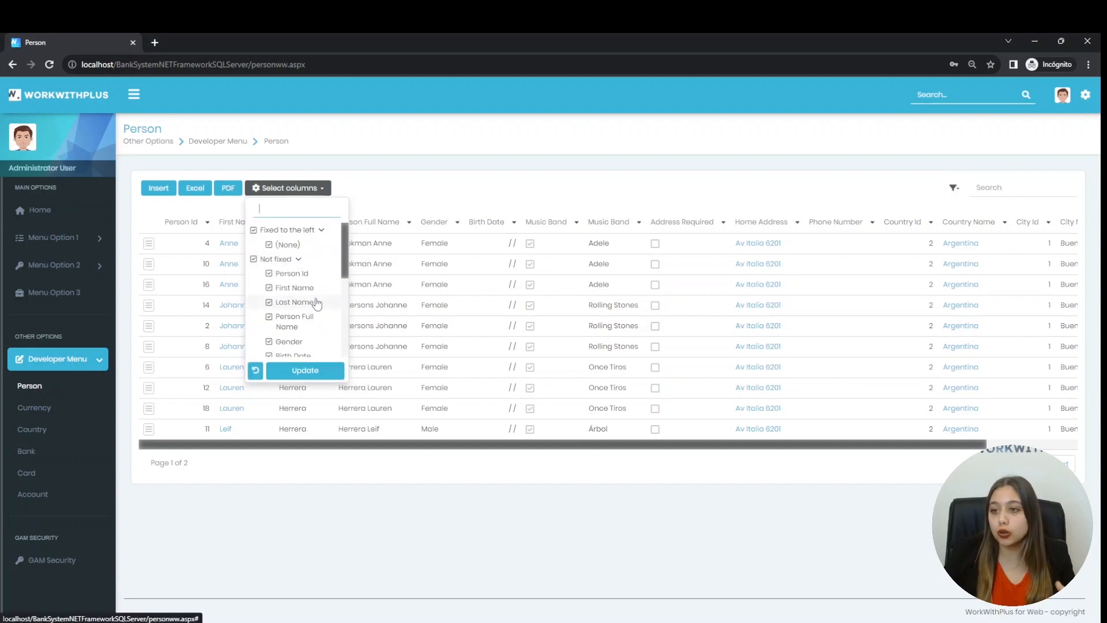
{"action": "scroll", "coordinate": [317, 301], "scroll_direction": "down", "scroll_amount": 1}
{"action": "scroll", "coordinate": [317, 301], "scroll_direction": "down", "scroll_amount": 1}
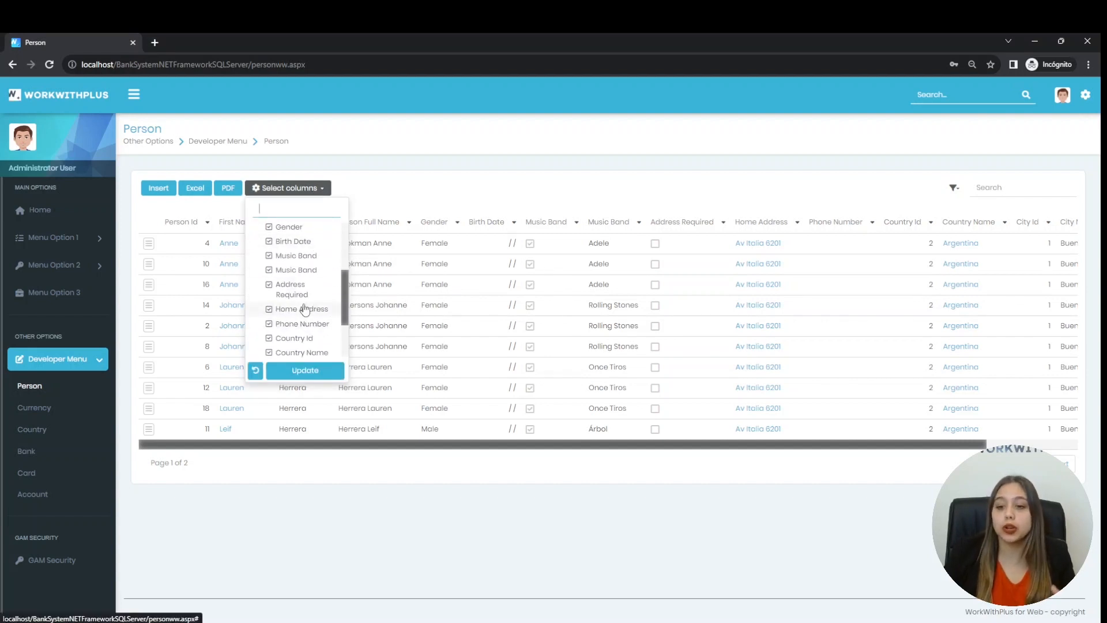
{"action": "scroll", "coordinate": [313, 312], "scroll_direction": "down", "scroll_amount": 2}
{"action": "scroll", "coordinate": [270, 350], "scroll_direction": "up", "scroll_amount": 5}
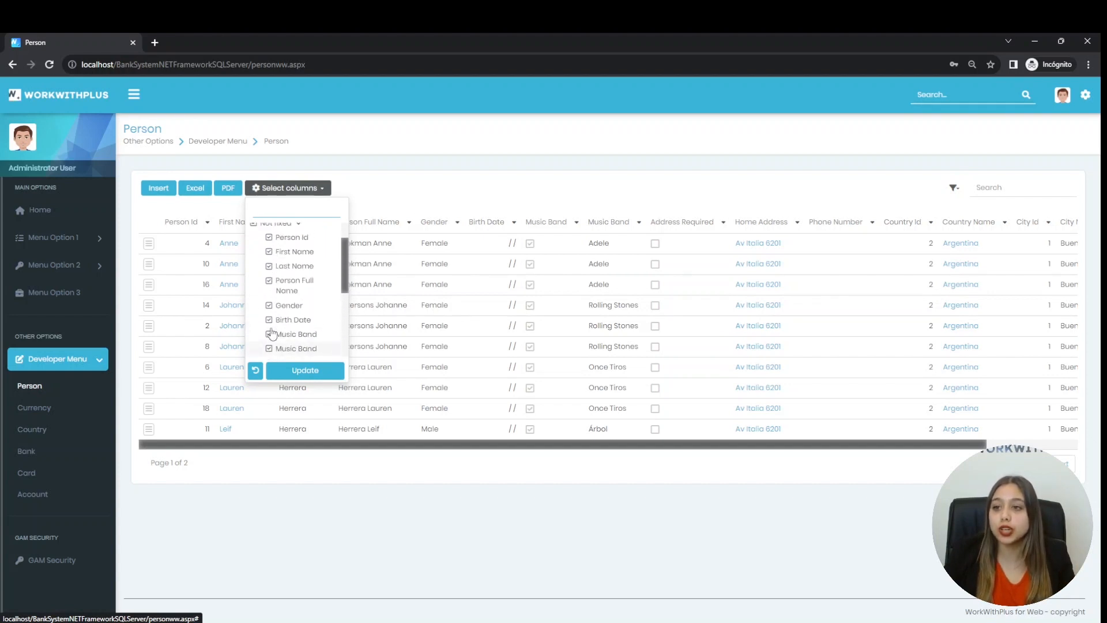
{"action": "left_click", "coordinate": [279, 368]}
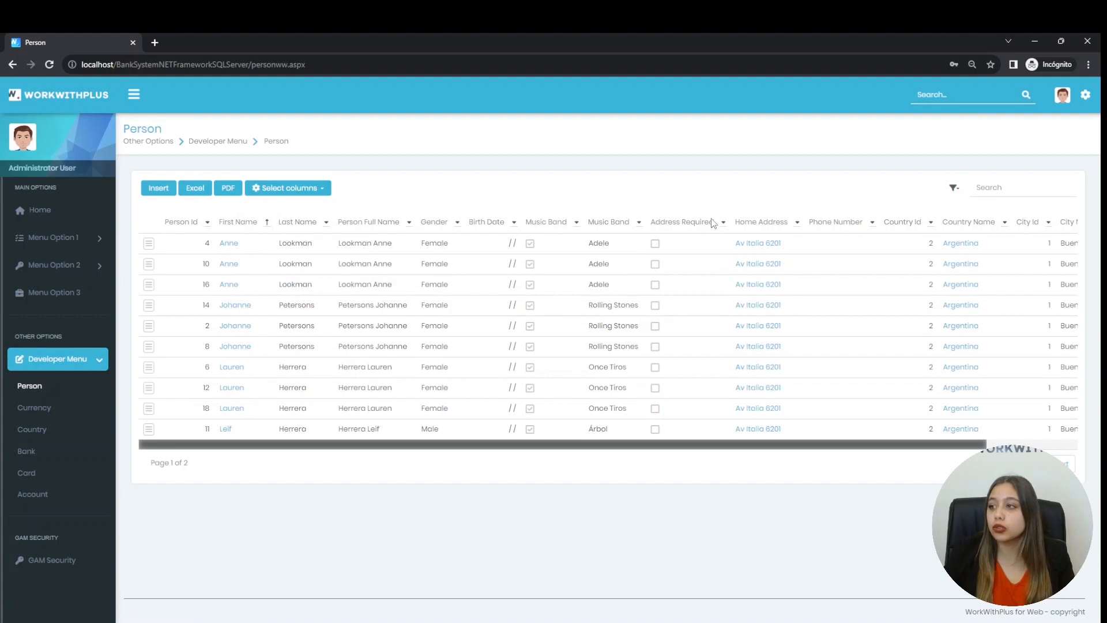
Drag First Name after Person Full Name and Person Id after Music Band
{"action": "left_click_drag", "start_coordinate": [945, 448], "coordinate": [613, 191]}
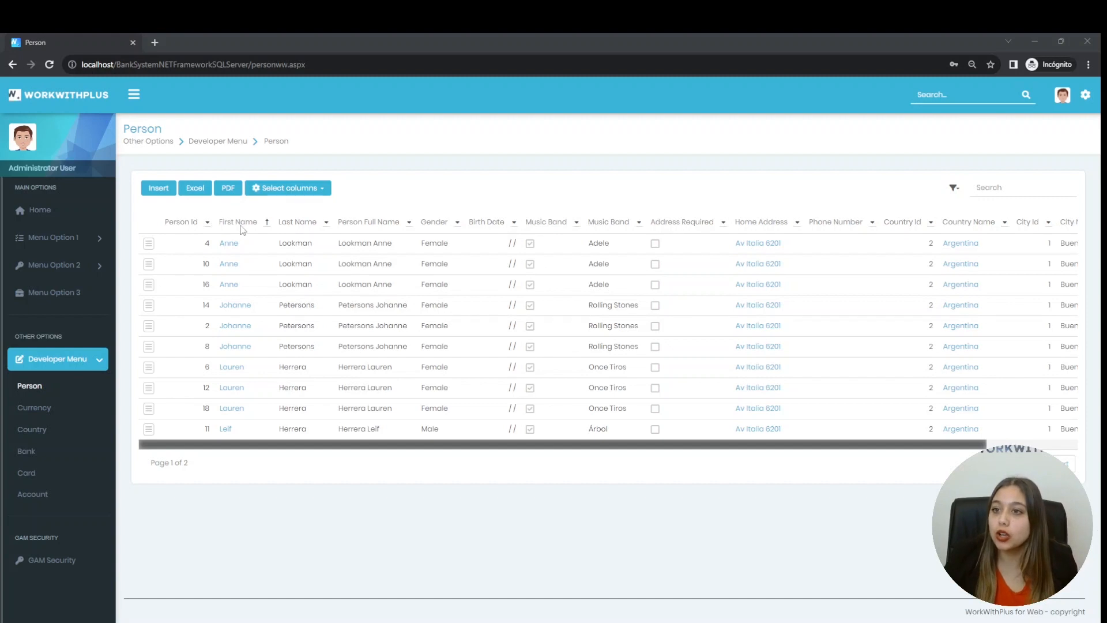
{"action": "mouse_move", "coordinate": [247, 227]}
{"action": "left_mouse_down"}
{"action": "mouse_move", "coordinate": [425, 235]}
{"action": "mouse_move", "coordinate": [415, 230]}
{"action": "left_mouse_up"}
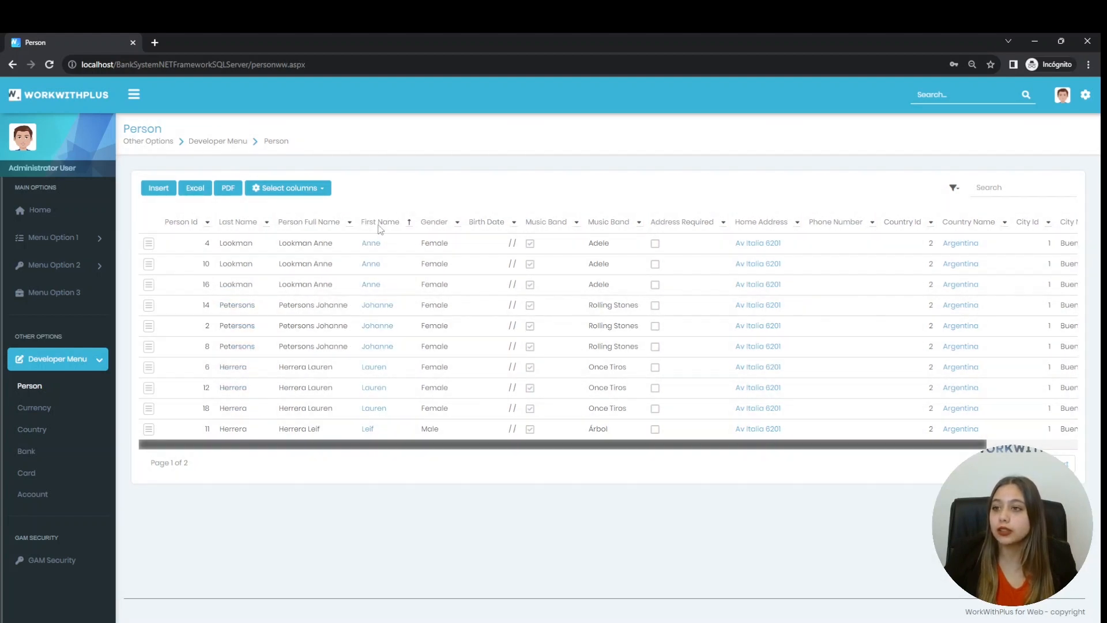
{"action": "mouse_move", "coordinate": [181, 223]}
{"action": "left_mouse_down"}
{"action": "mouse_move", "coordinate": [240, 223]}
{"action": "mouse_move", "coordinate": [295, 243]}
{"action": "mouse_move", "coordinate": [487, 250]}
{"action": "mouse_move", "coordinate": [650, 227]}
{"action": "left_mouse_up"}
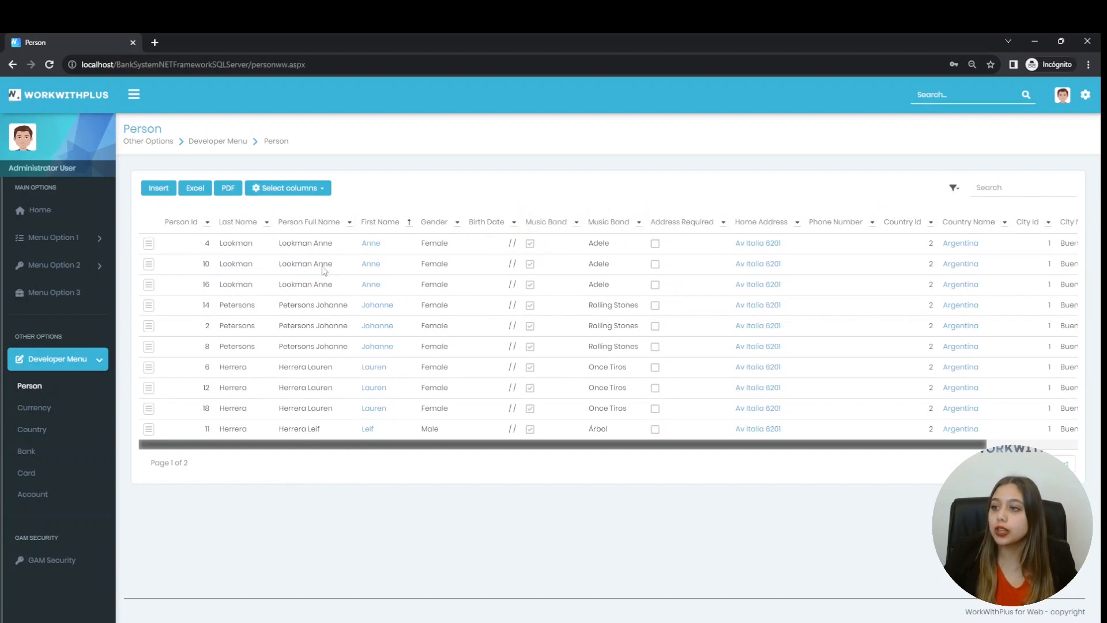
Open, close and reopen the Last Name column's sort options dropdown
{"action": "left_click", "coordinate": [213, 222]}
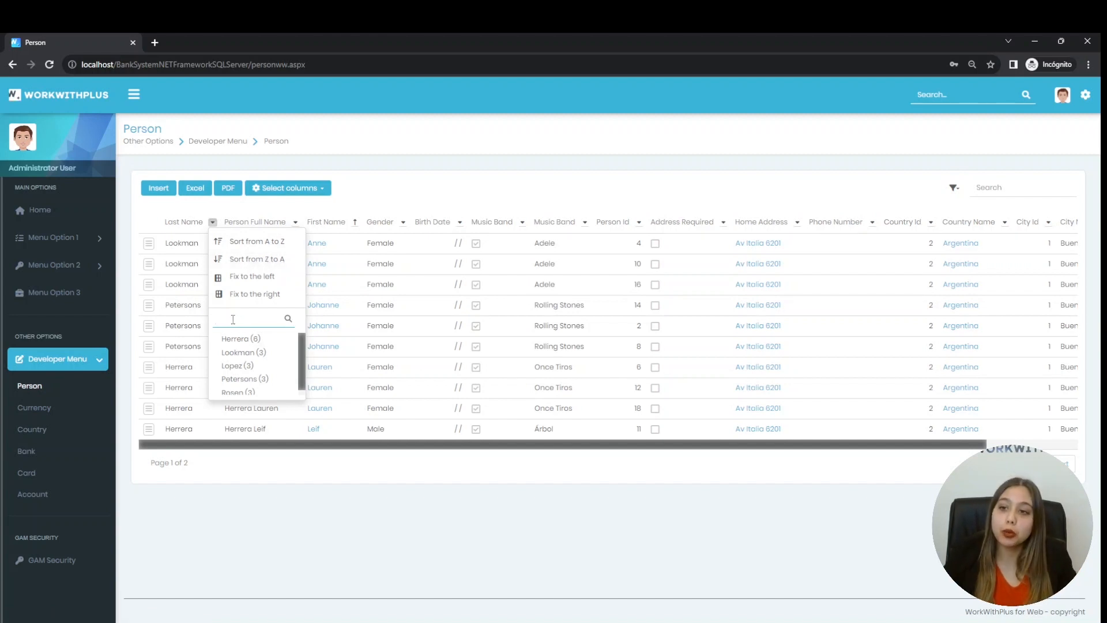
{"action": "left_click", "coordinate": [223, 212]}
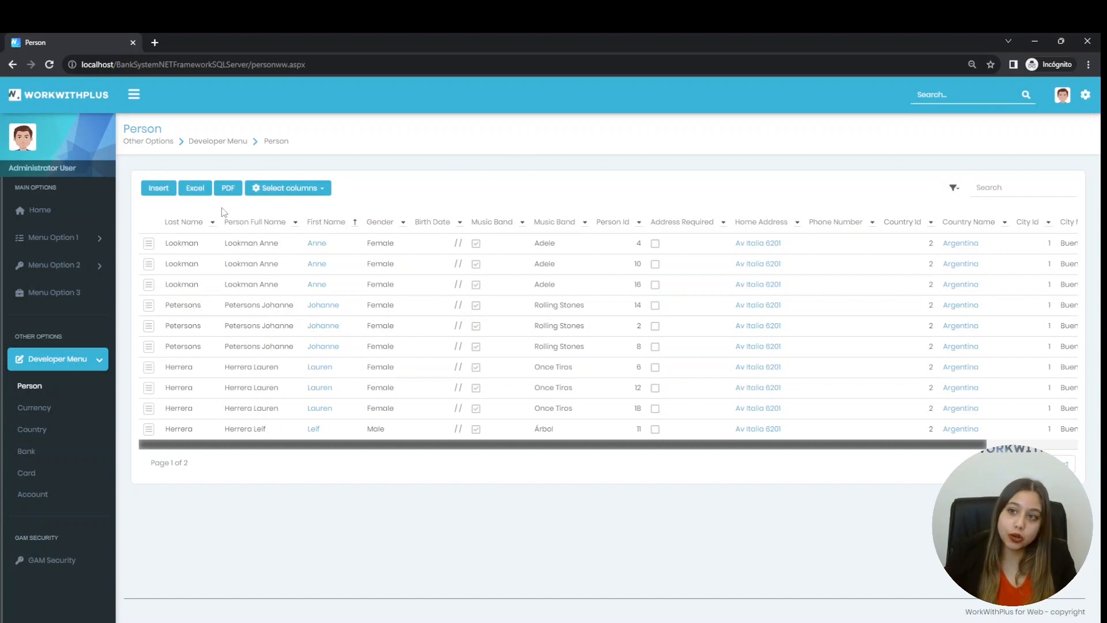
{"action": "left_click", "coordinate": [213, 222]}
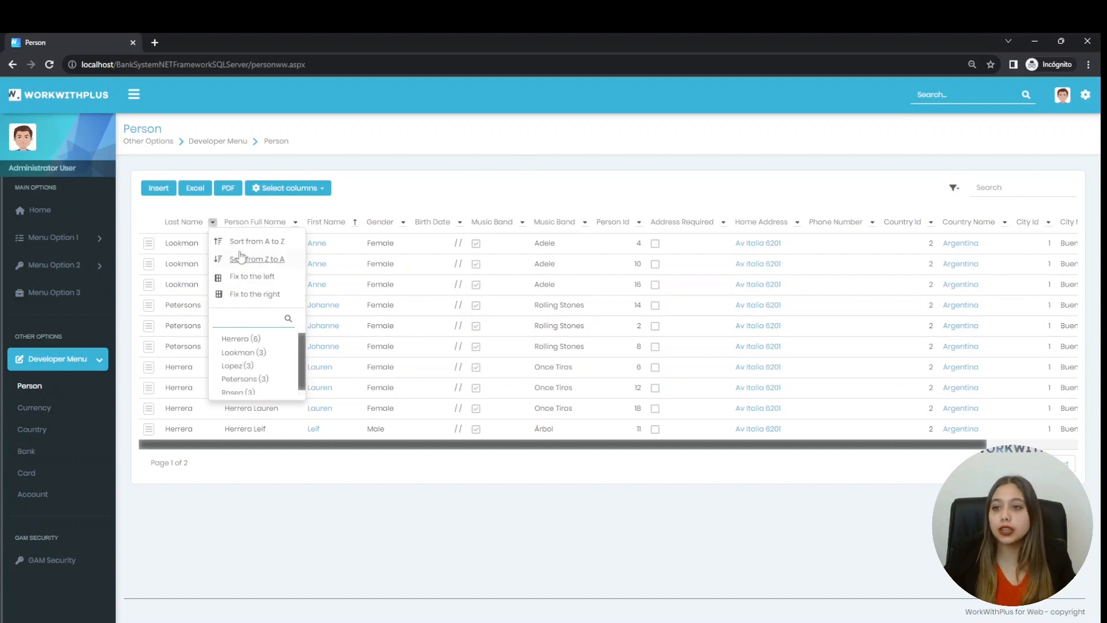
{"action": "scroll", "coordinate": [253, 363], "scroll_direction": "down", "scroll_amount": 1}
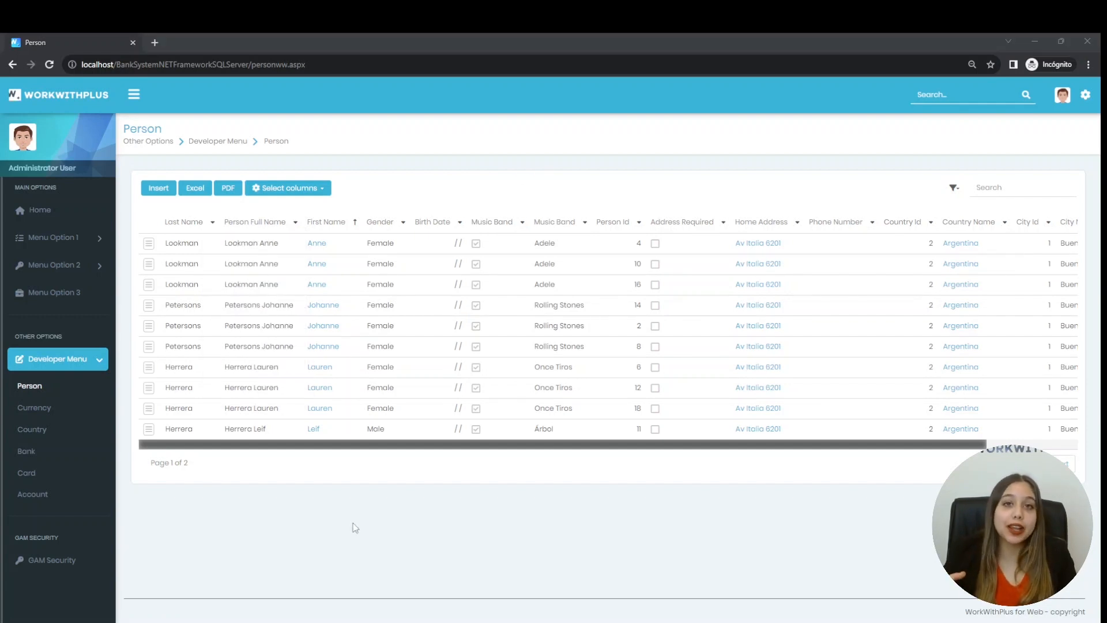
{"action": "left_click", "coordinate": [181, 466]}
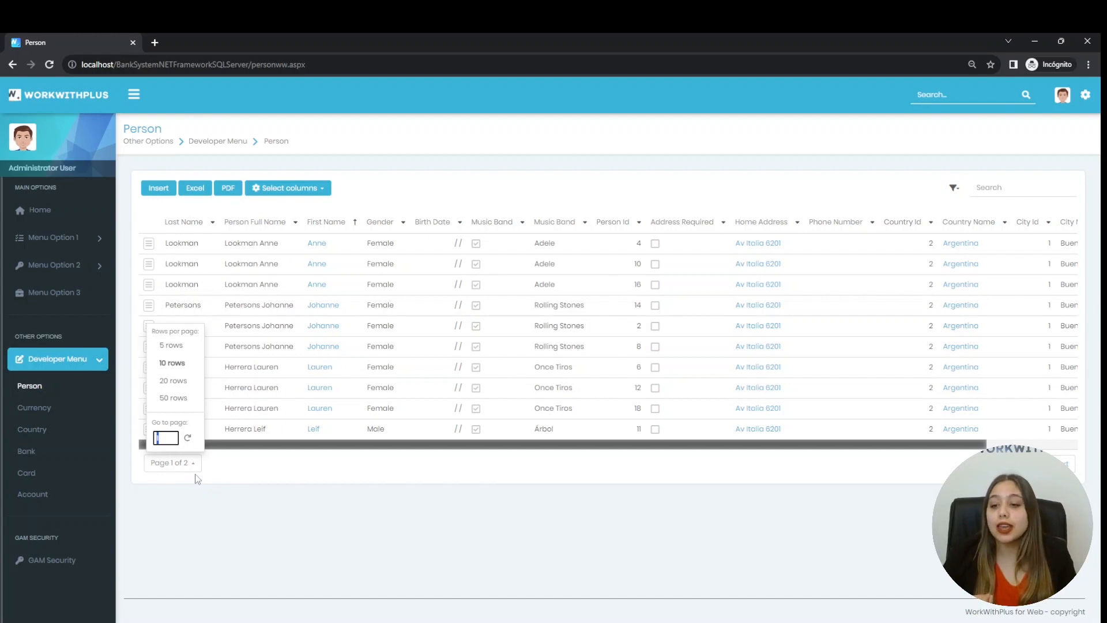
{"action": "left_click", "coordinate": [243, 470]}
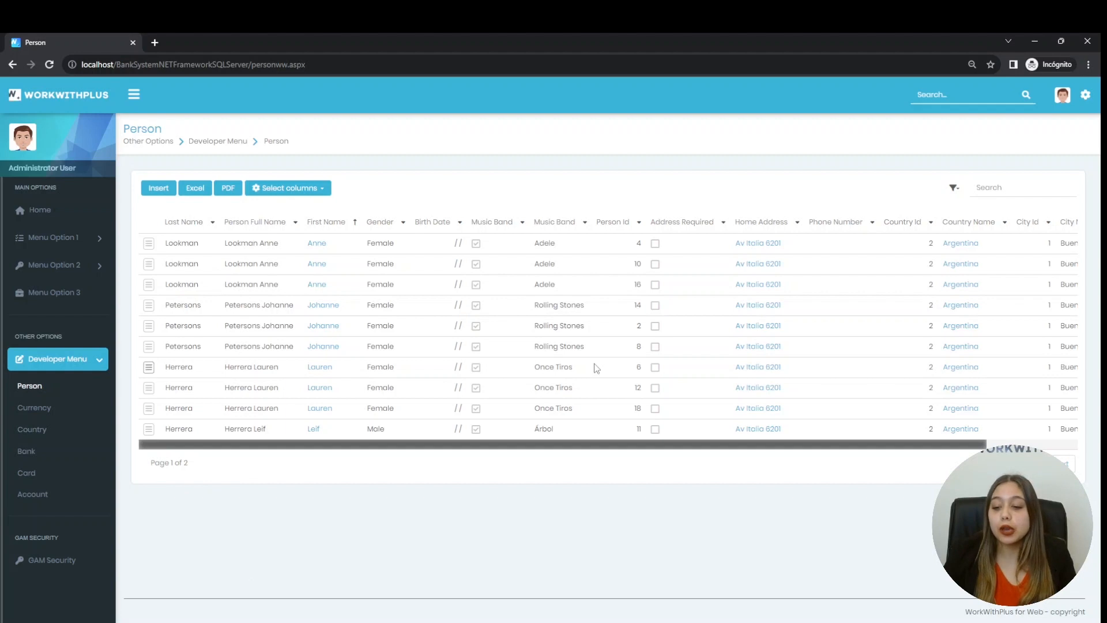
{"action": "left_click", "coordinate": [219, 191]}
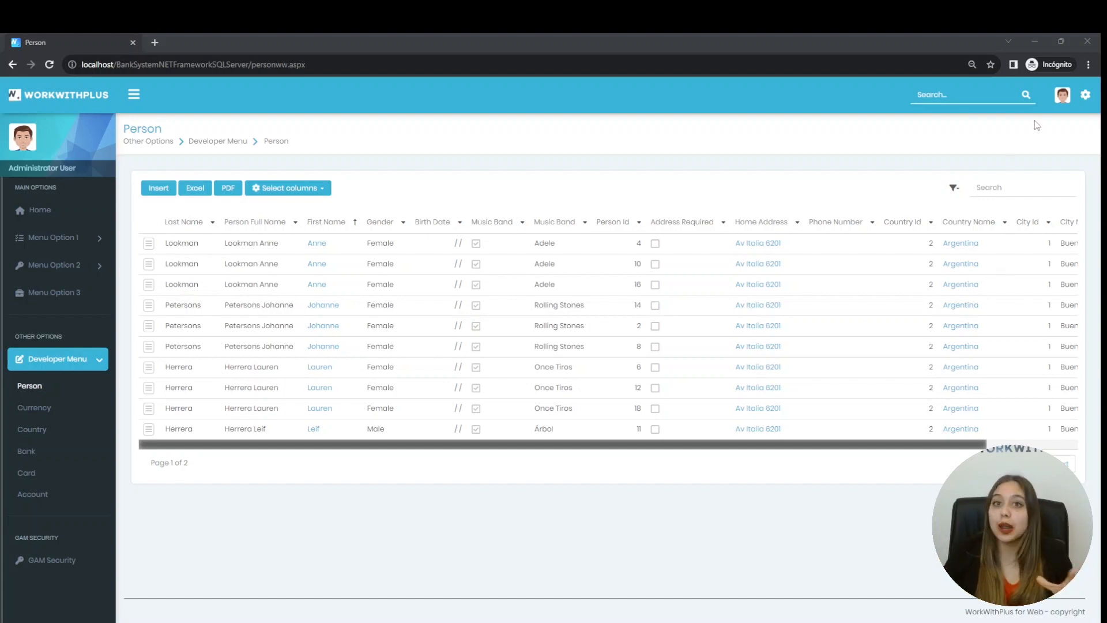
Apply the purple theme colour, Dark background style and largest font size
{"action": "left_click", "coordinate": [1064, 98]}
{"action": "left_click", "coordinate": [1085, 96]}
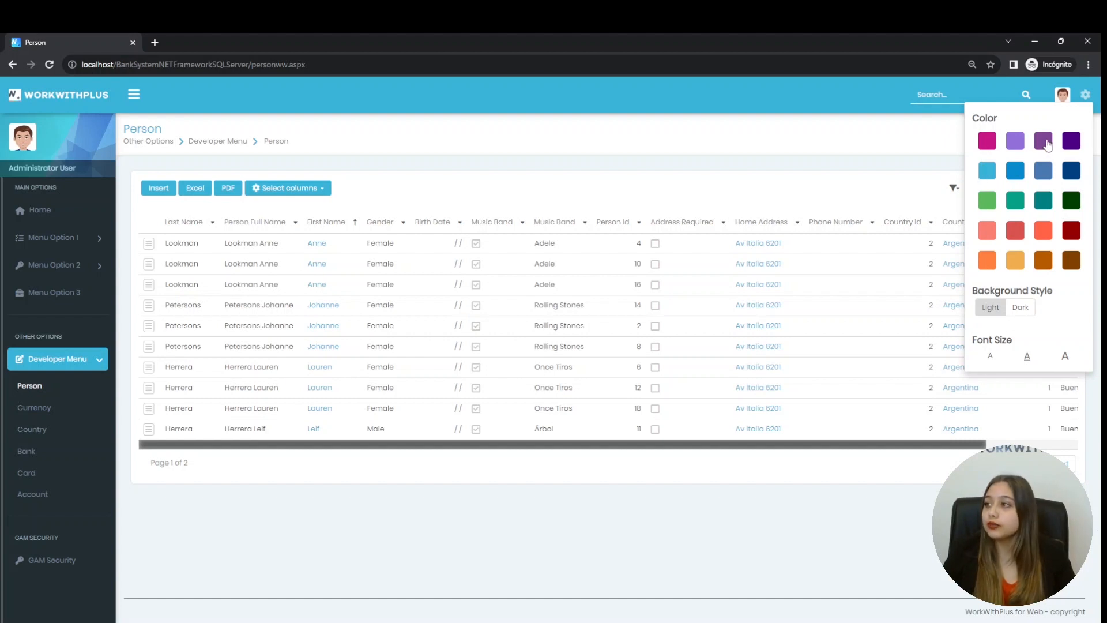
{"action": "left_click", "coordinate": [1045, 142]}
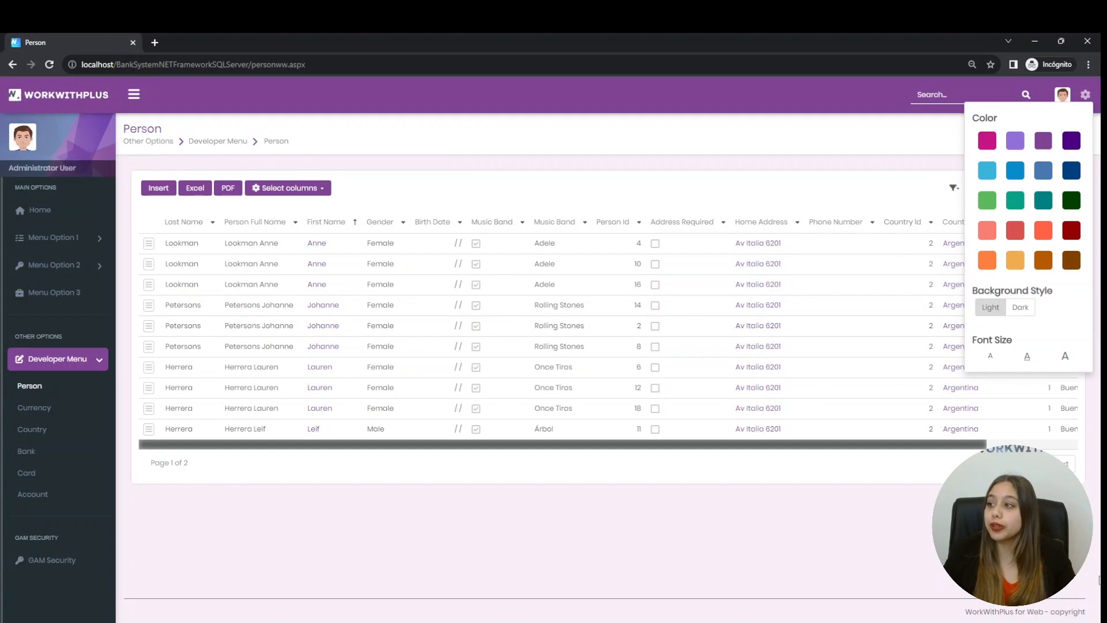
{"action": "left_click", "coordinate": [1022, 311]}
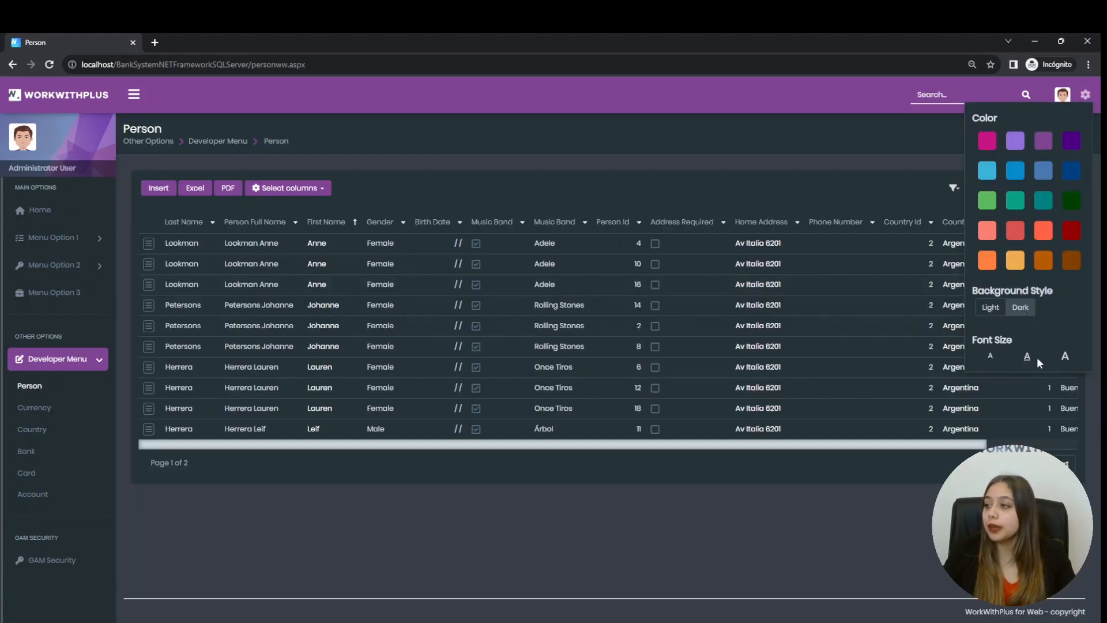
{"action": "left_click", "coordinate": [1066, 358]}
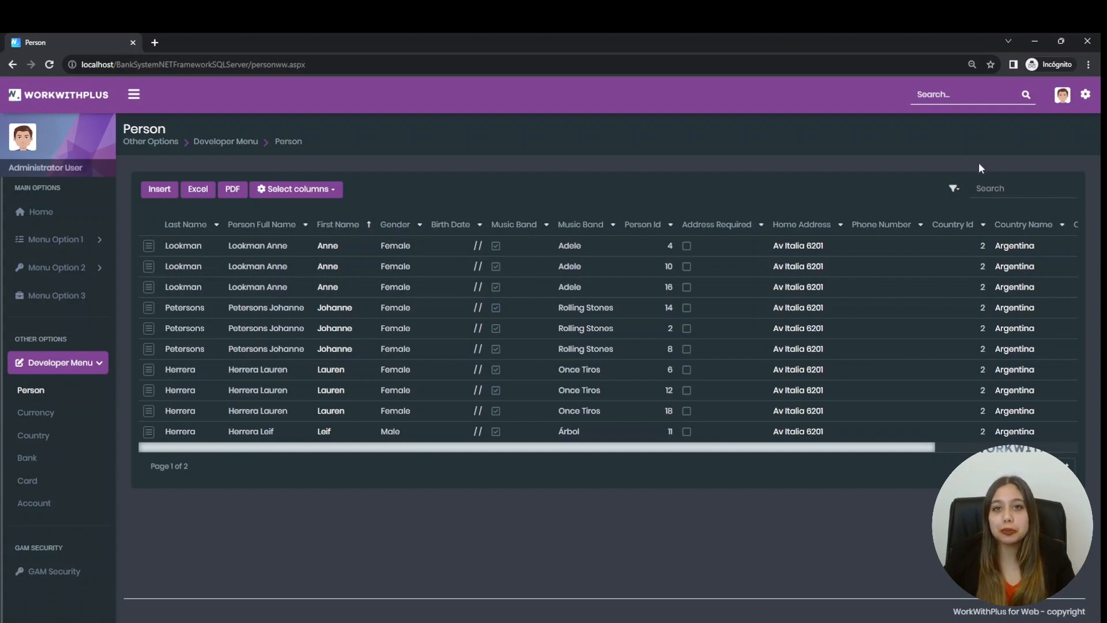
{"action": "left_click", "coordinate": [1086, 94]}
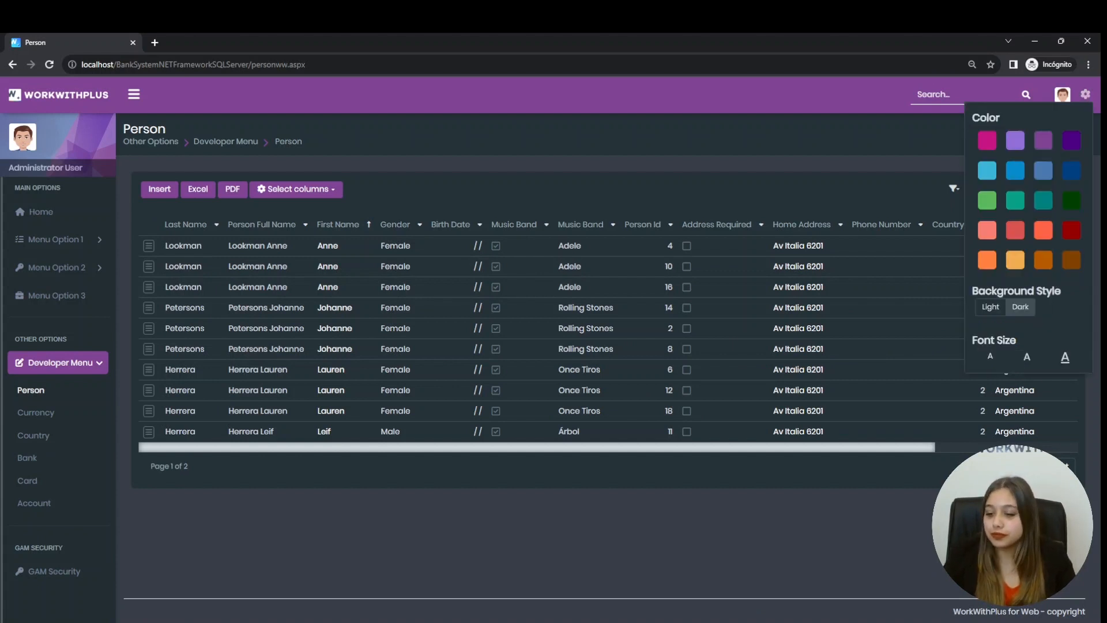